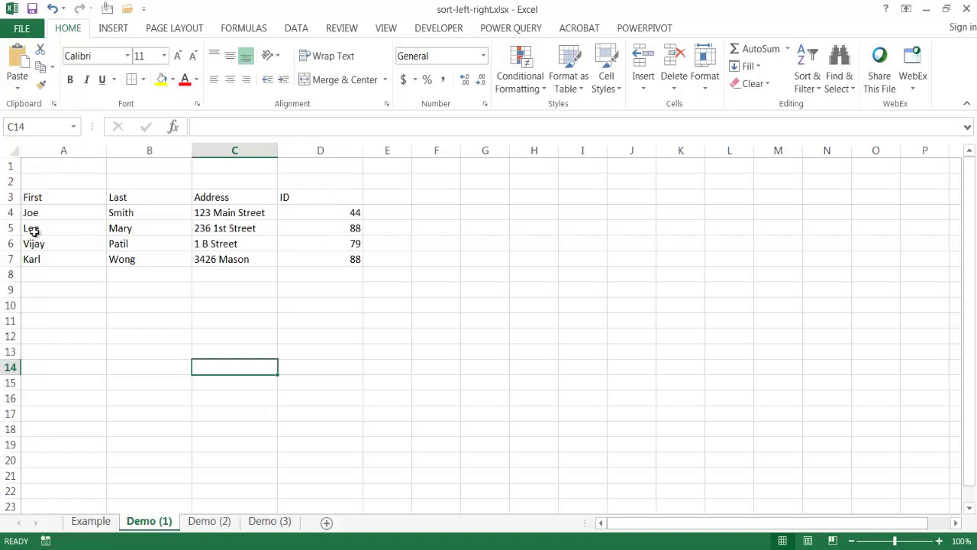
Cut the ID column (column D) and insert the cut cells before the First column as column A
left_click(330, 154)
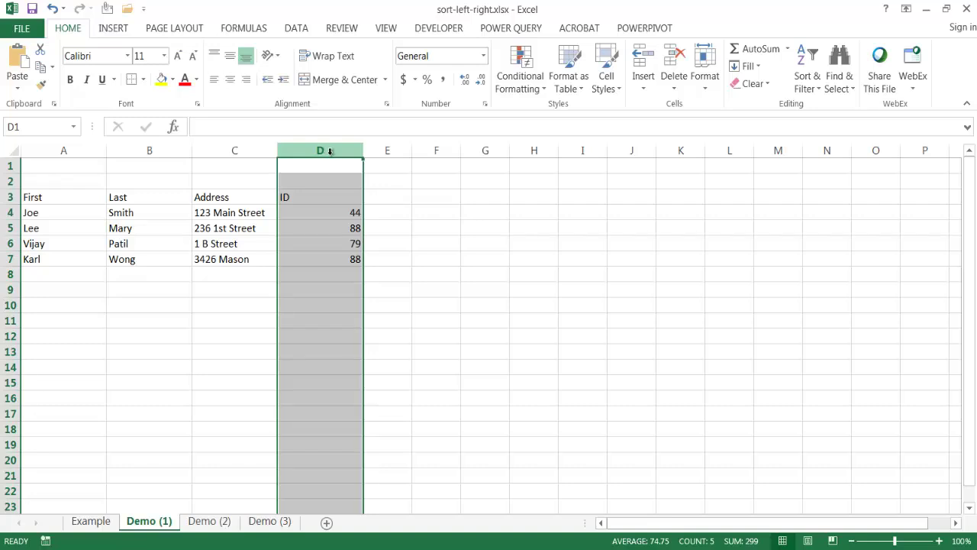
key("ctrl+x")
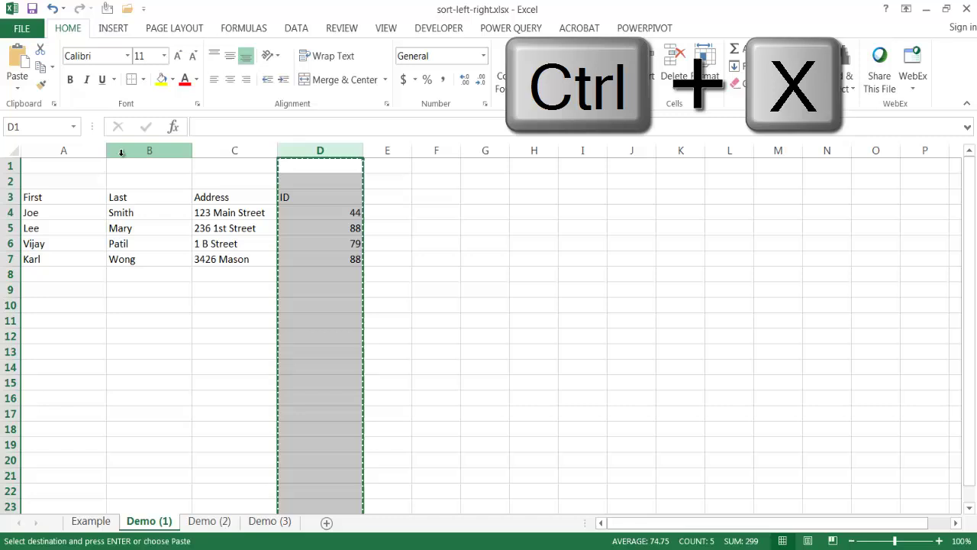
left_click(39, 150)
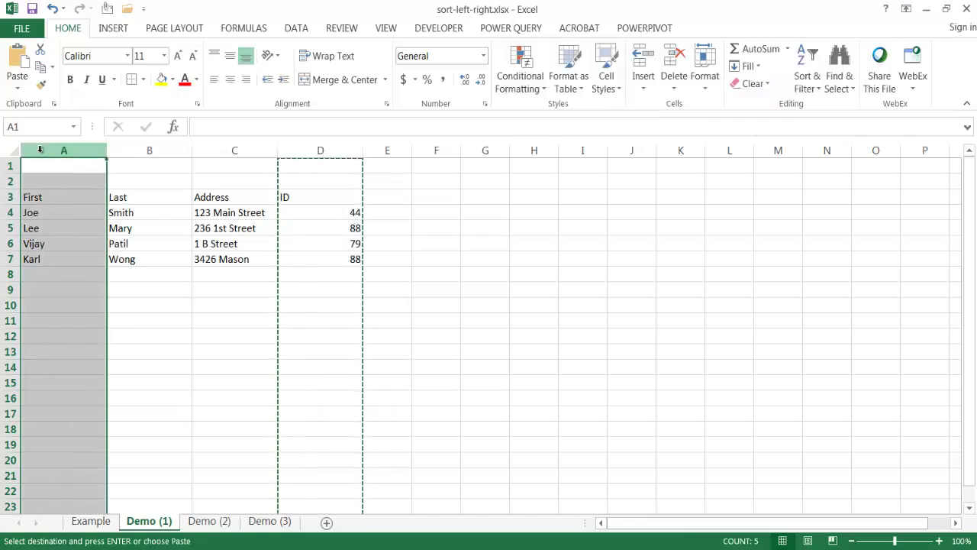
right_click(39, 149)
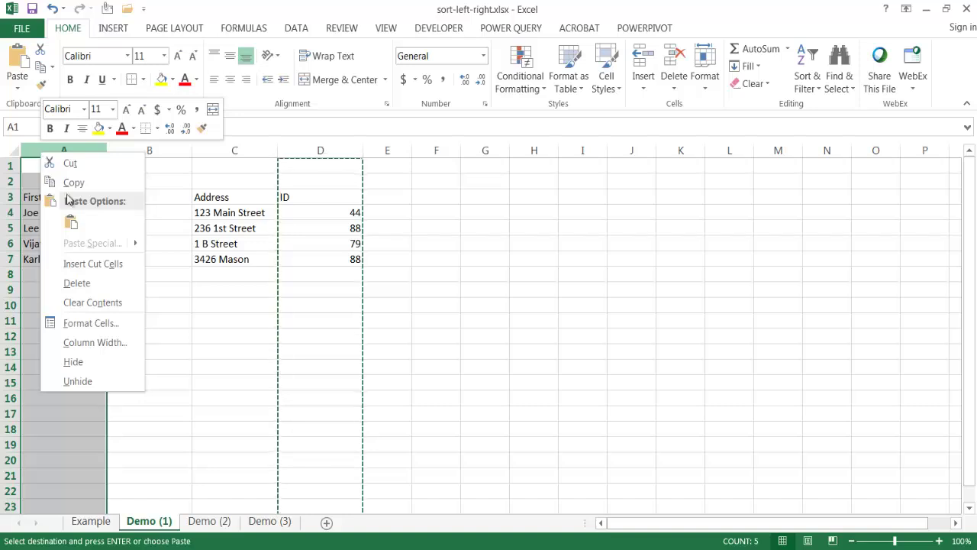
left_click(93, 265)
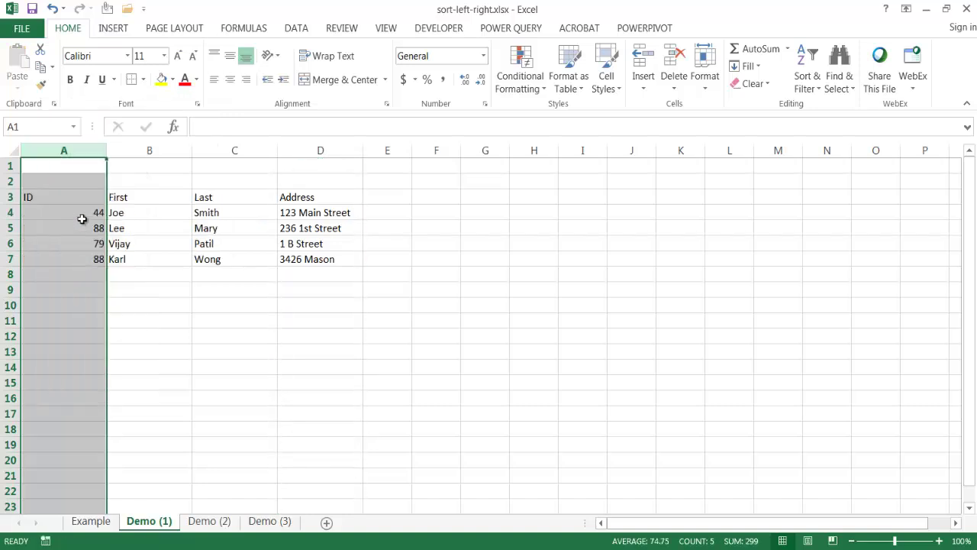
left_click(187, 324)
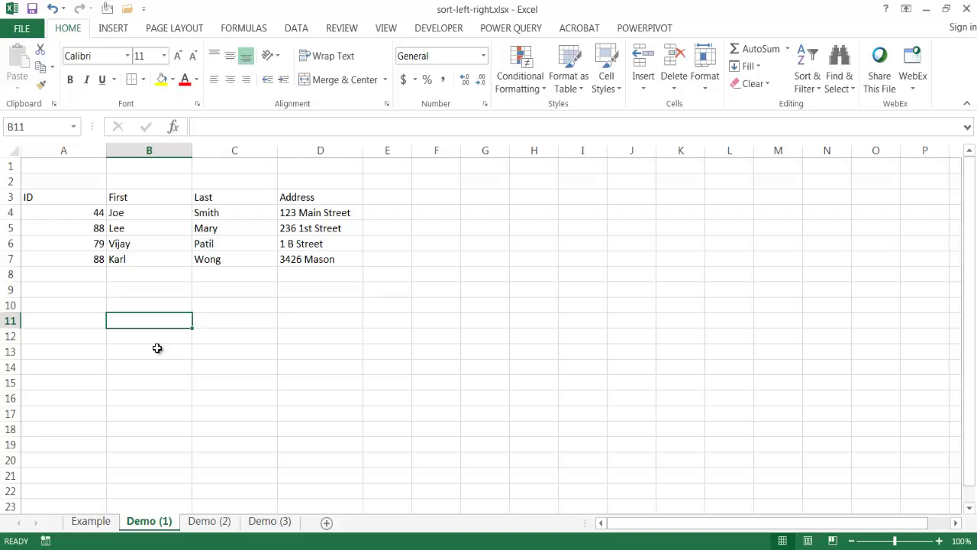
On the Demo (2) sheet, move the ID column directly in front of the First column, inserting it without overwriting data
left_click(227, 523)
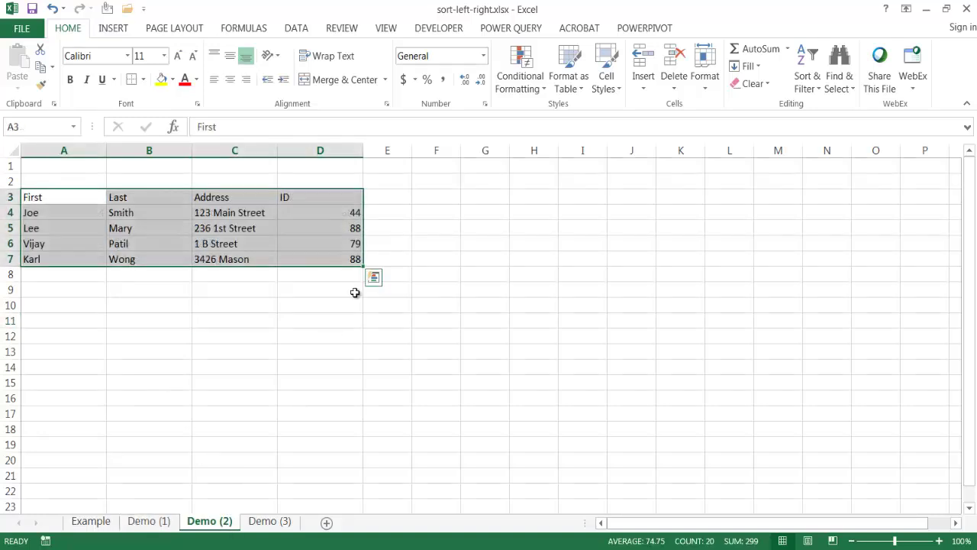
left_click(321, 150)
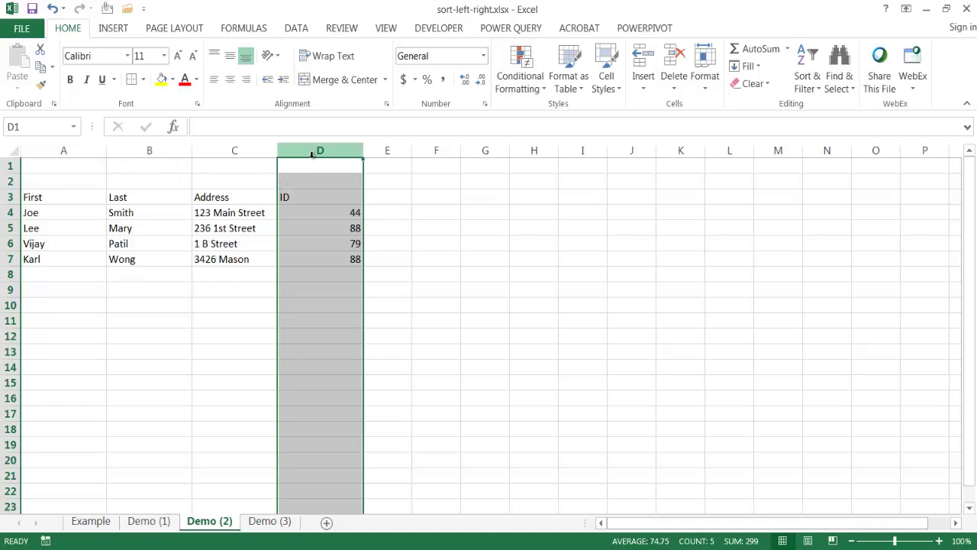
key("shift")
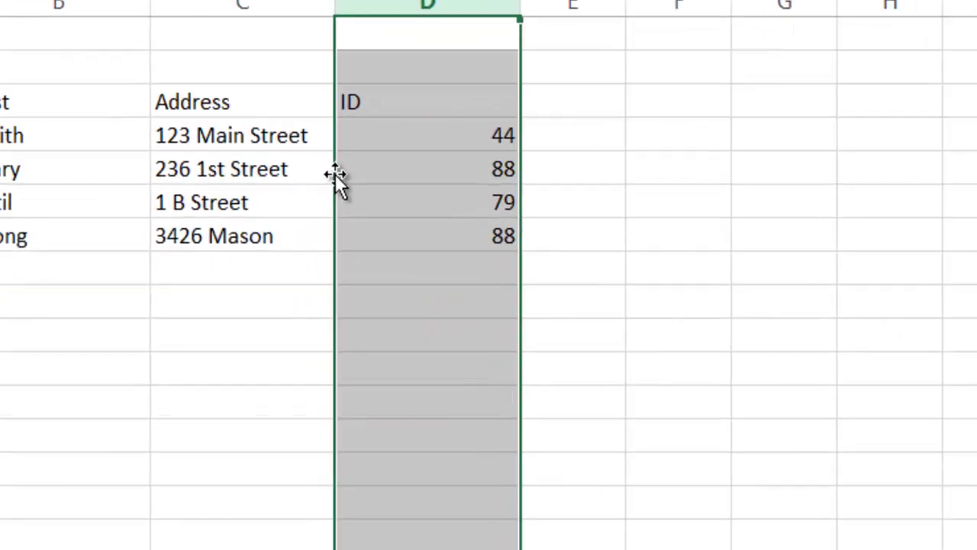
left_click_drag(335, 173, 104, 195)
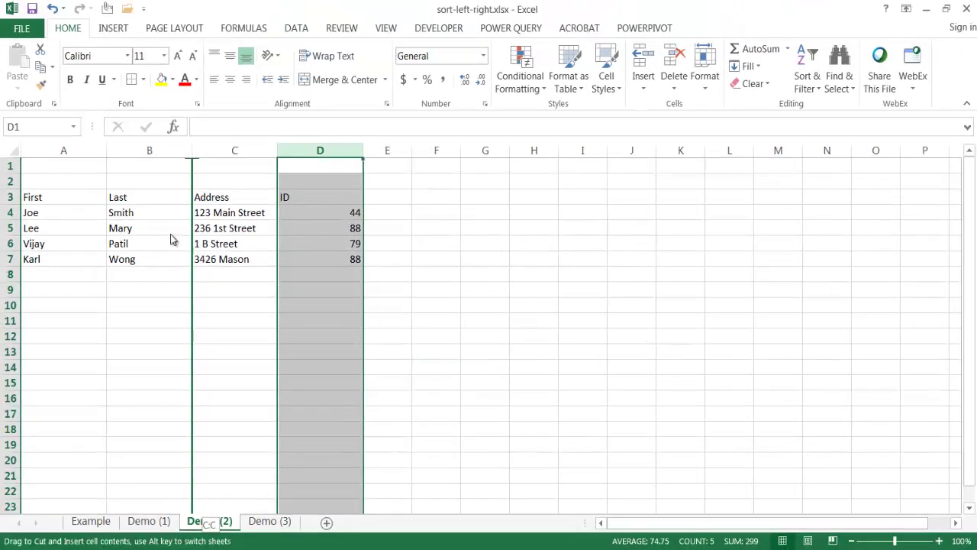
left_click_drag(171, 239, 51, 226)
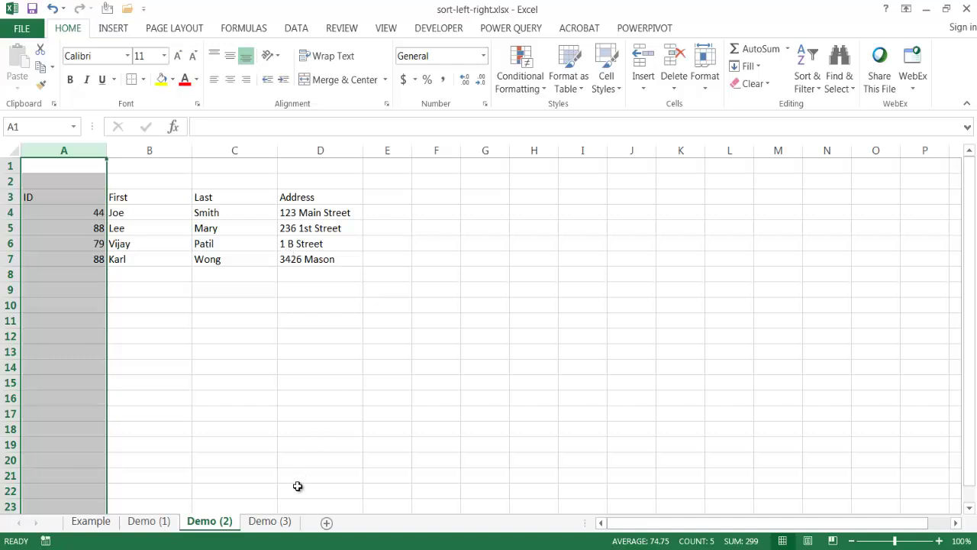
On the Demo (3) sheet, number the columns in row 2: 1 above ID, 2 above First, 3 above Last, 4 above Address
left_click(289, 526)
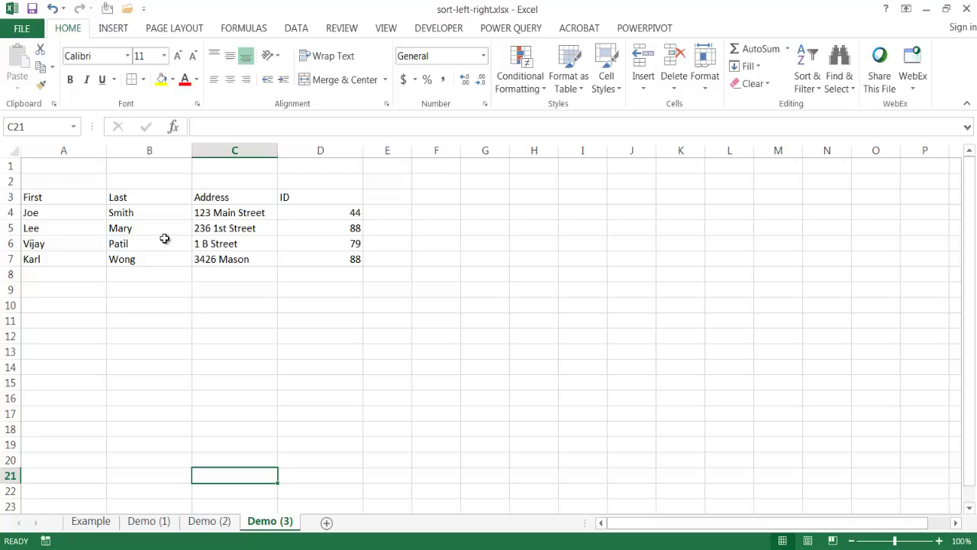
left_click(91, 199)
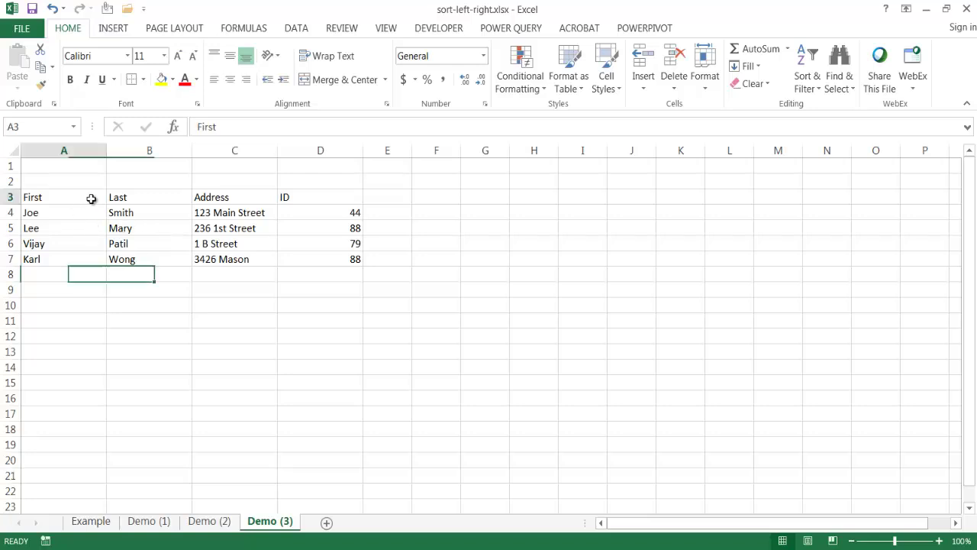
left_click_drag(91, 199, 287, 204)
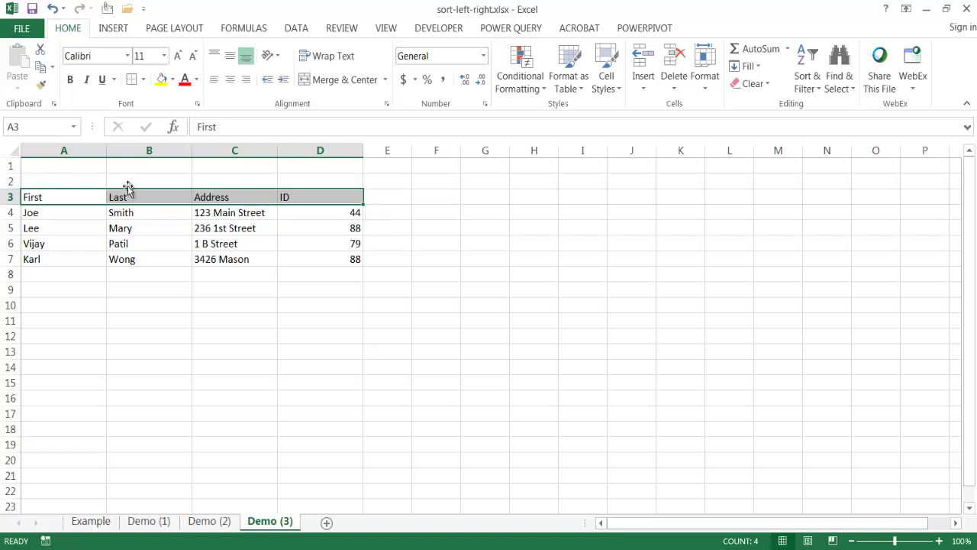
left_click(251, 333)
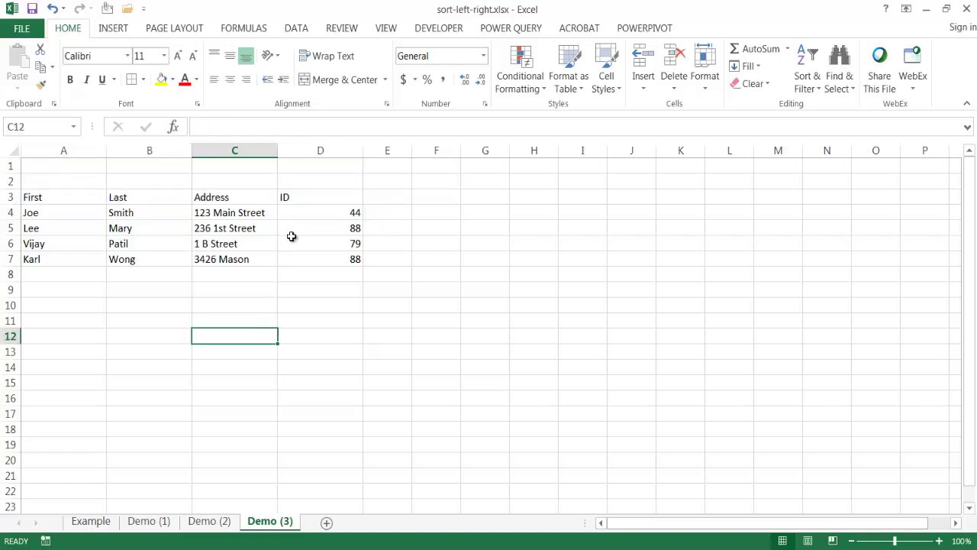
left_click(312, 186)
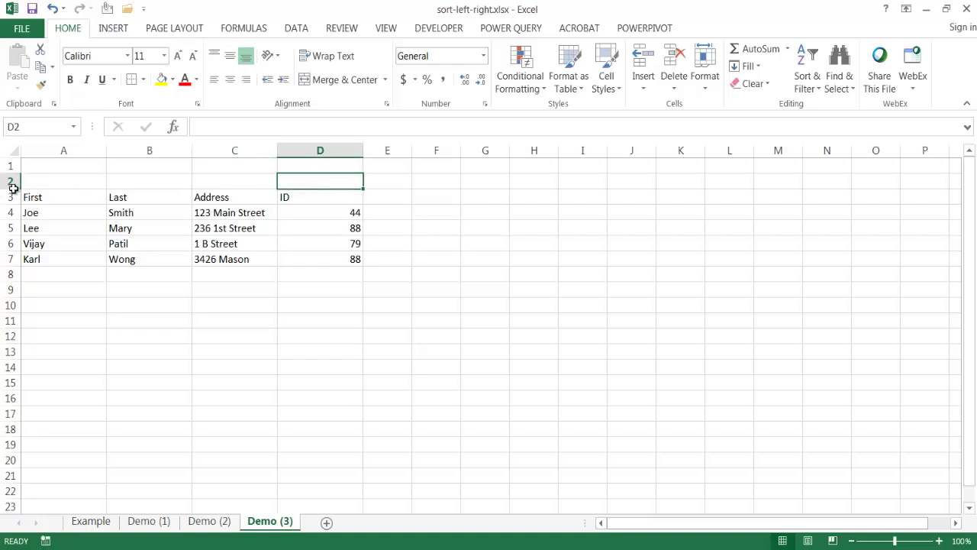
type("1")
left_click(52, 183)
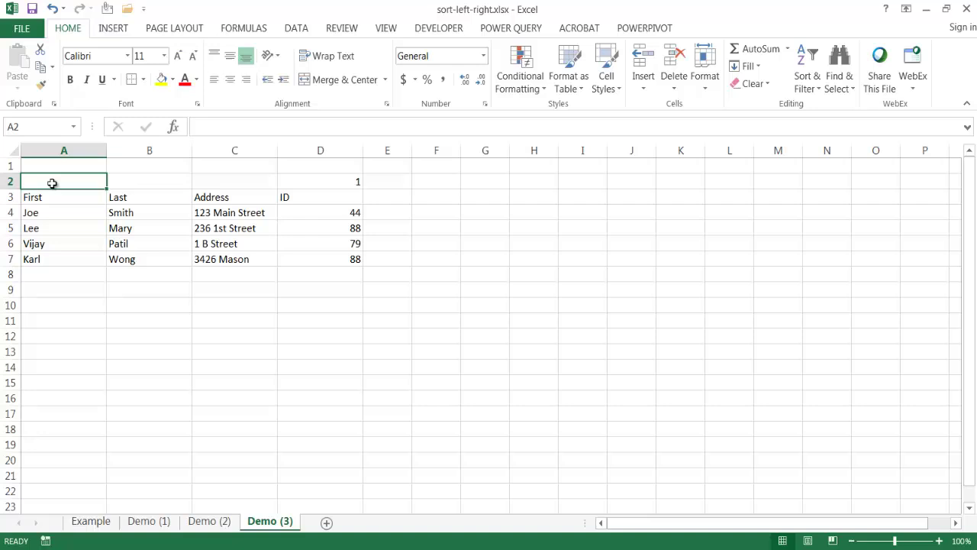
type("2")
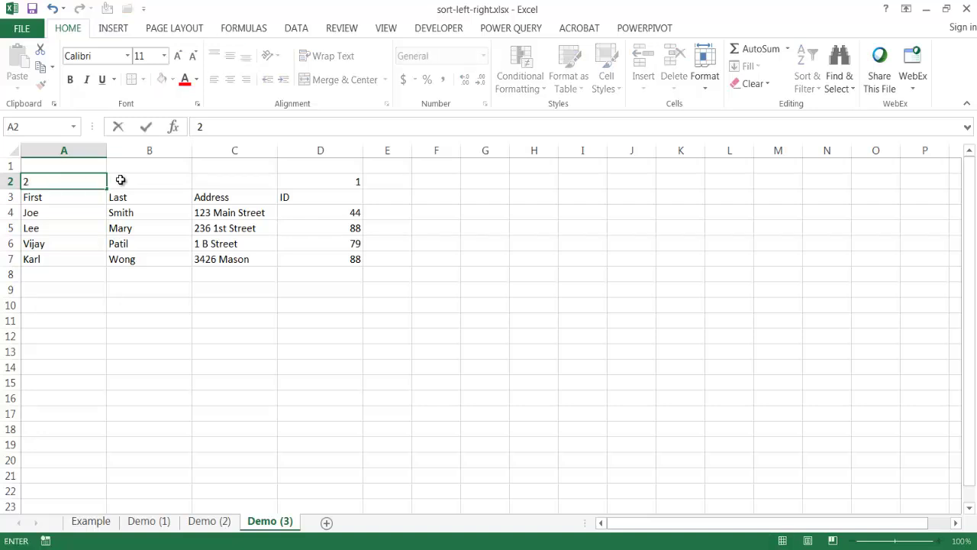
left_click(125, 181)
type("3")
left_click(210, 183)
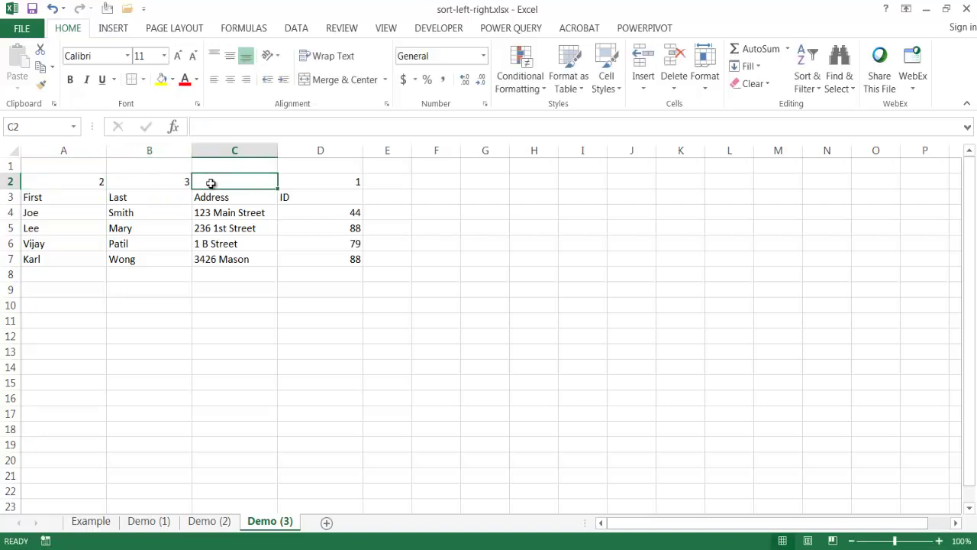
type("4")
Apply a custom sort to the numbered table with left-to-right orientation, sorting by Row 2 values from smallest to largest
left_click(304, 258)
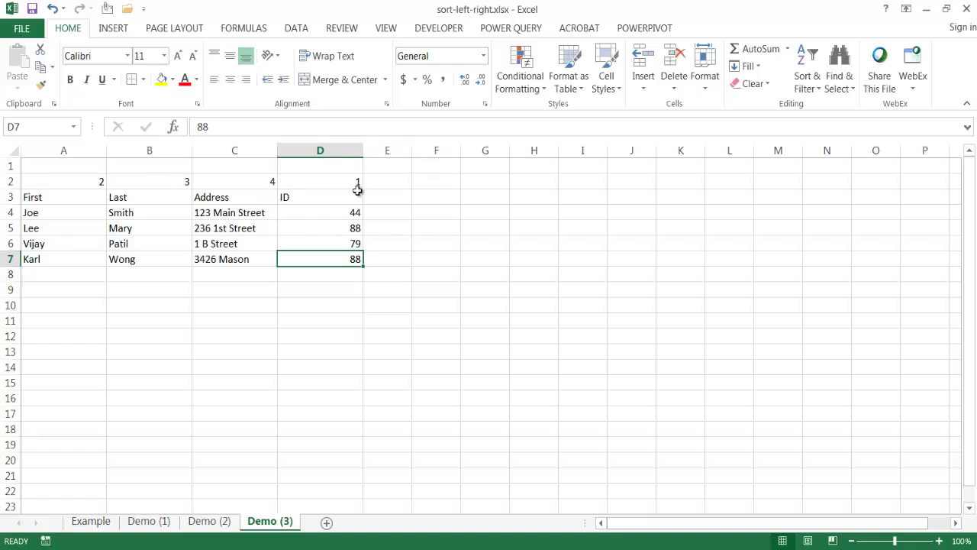
left_click(807, 91)
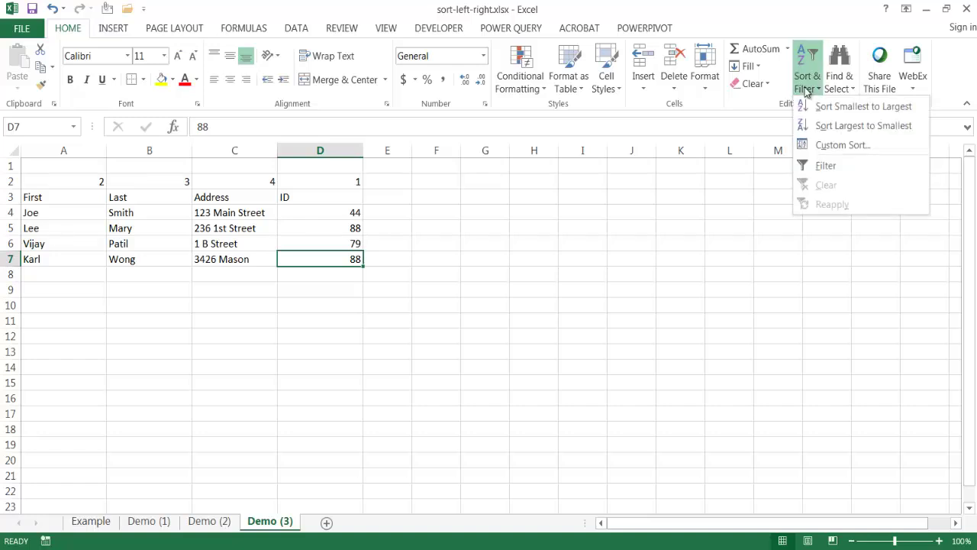
left_click(835, 147)
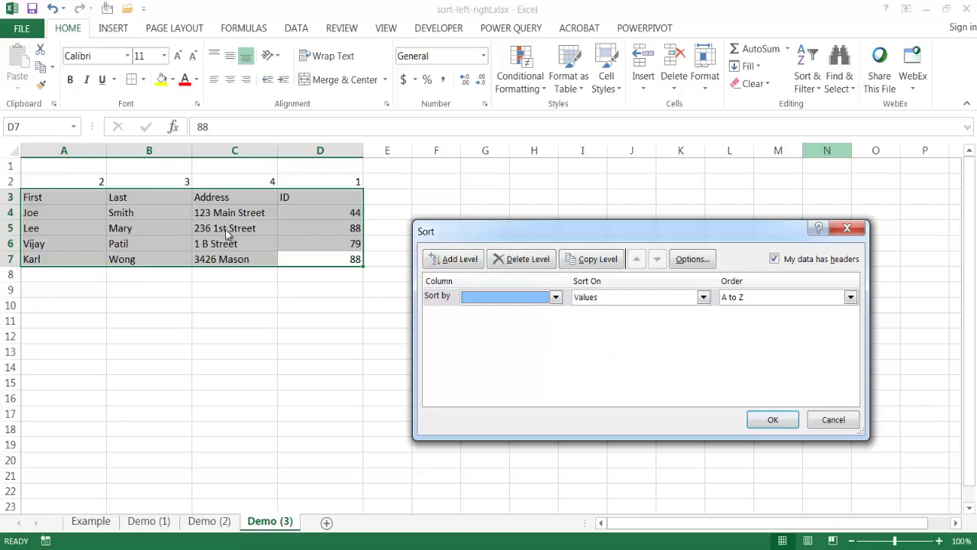
left_click(691, 259)
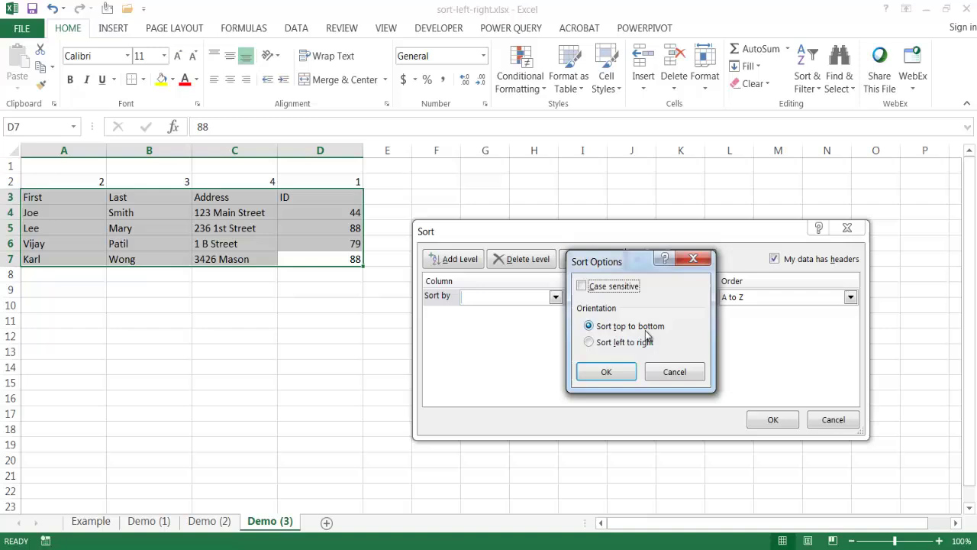
left_click(589, 342)
left_click(603, 372)
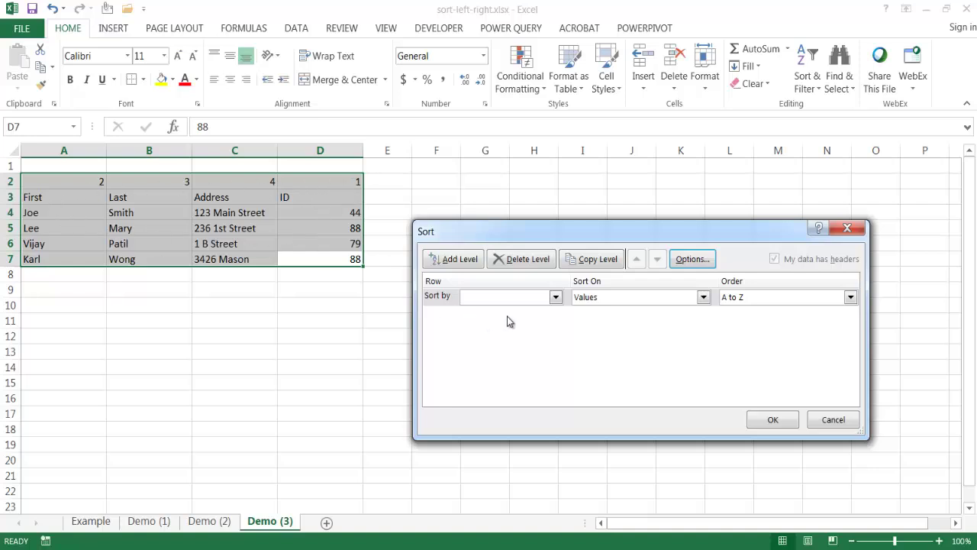
left_click(556, 297)
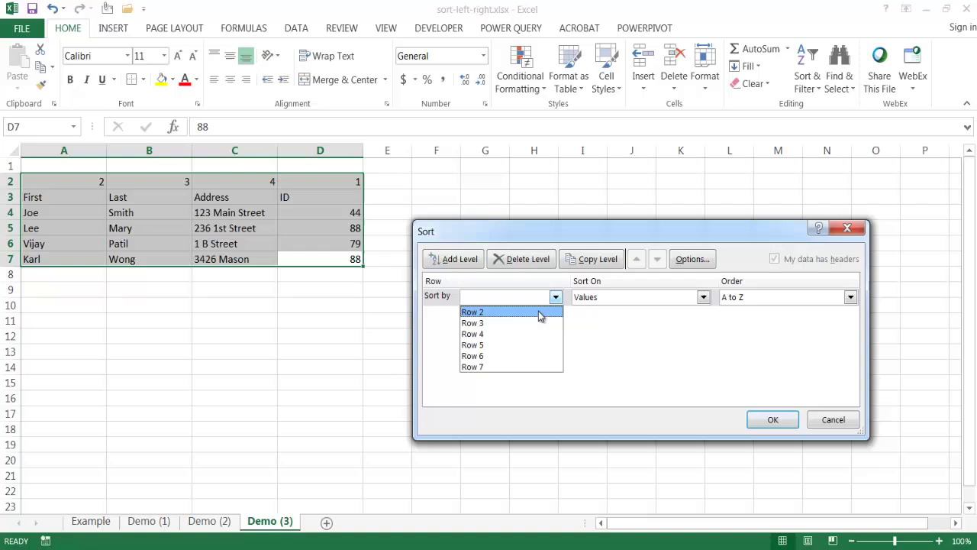
left_click(539, 313)
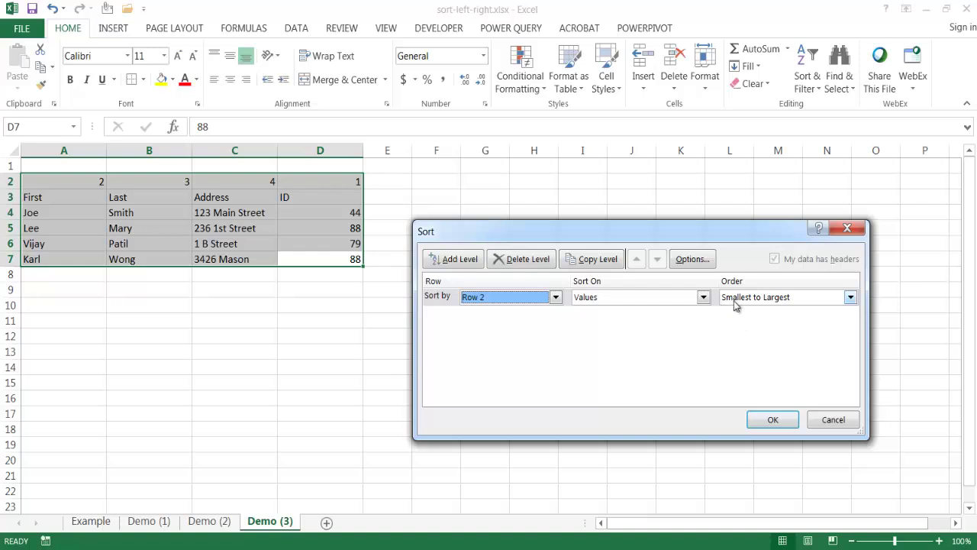
left_click(786, 424)
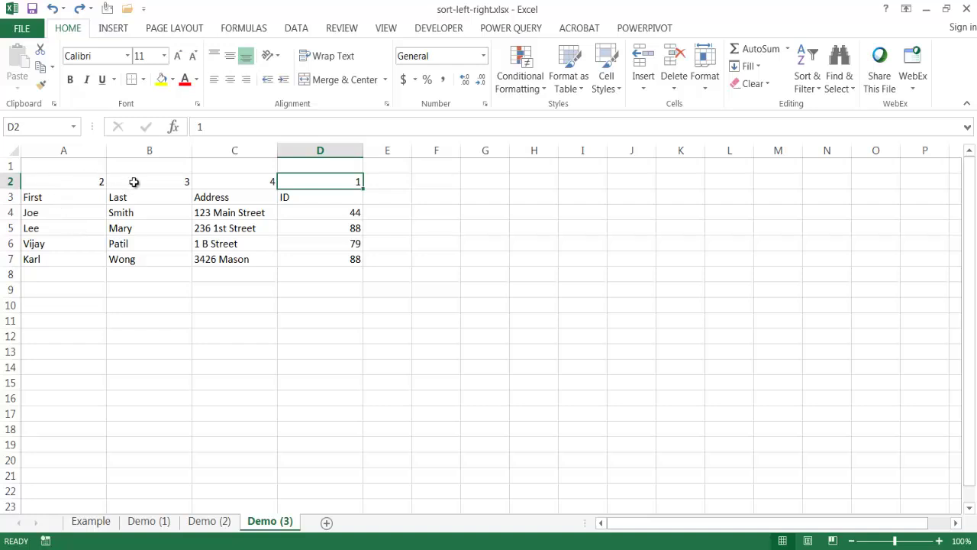
Change the order numbers above Last (B2) and Address (C2) to 2
left_click(81, 186)
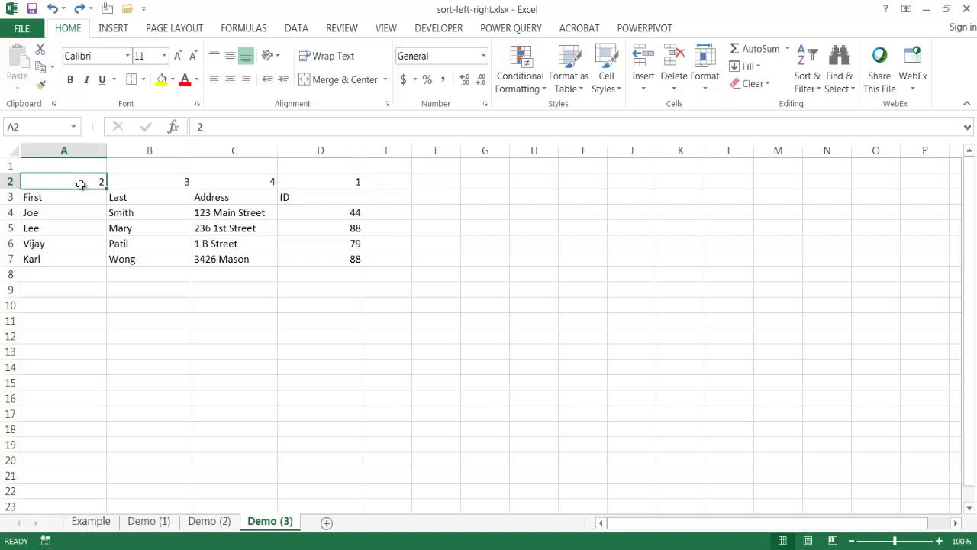
left_click(178, 184)
type("2")
left_click(212, 184)
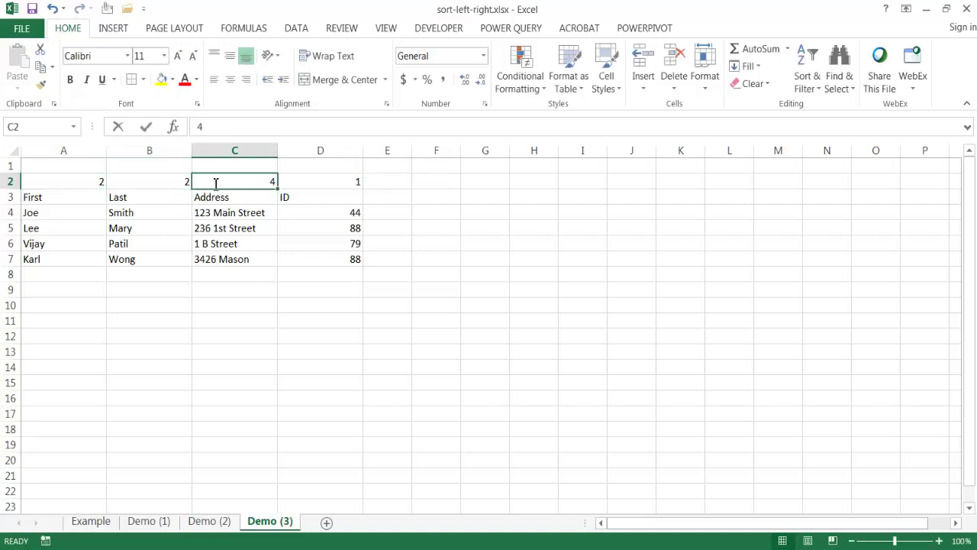
type("2")
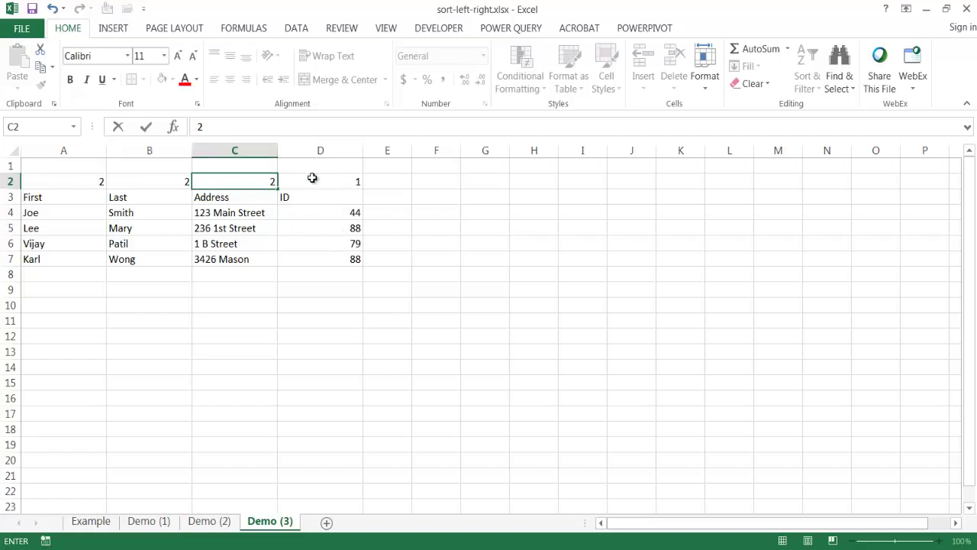
Re-sort the table's columns left to right by the values in Row 2, from smallest to largest
left_click(298, 227)
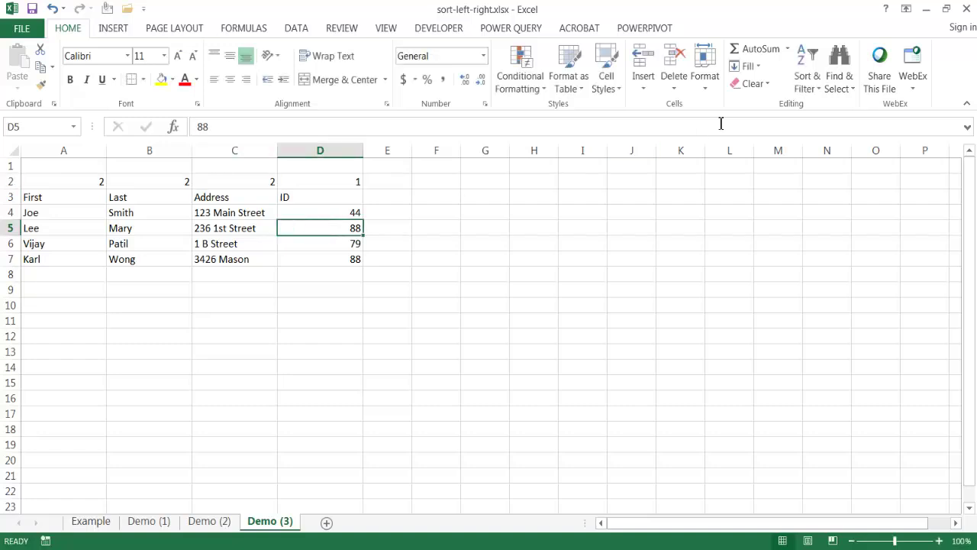
left_click(806, 83)
left_click(836, 143)
left_click(704, 260)
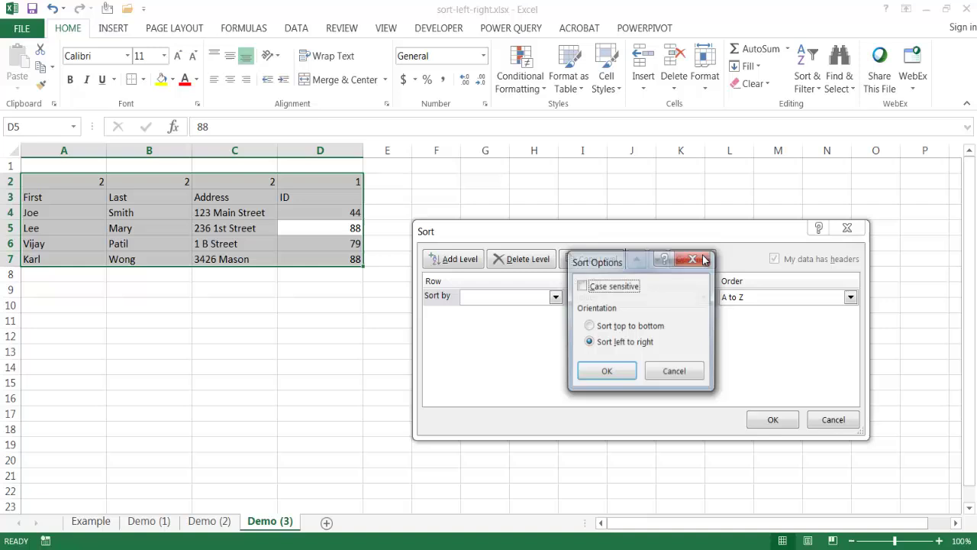
left_click(607, 371)
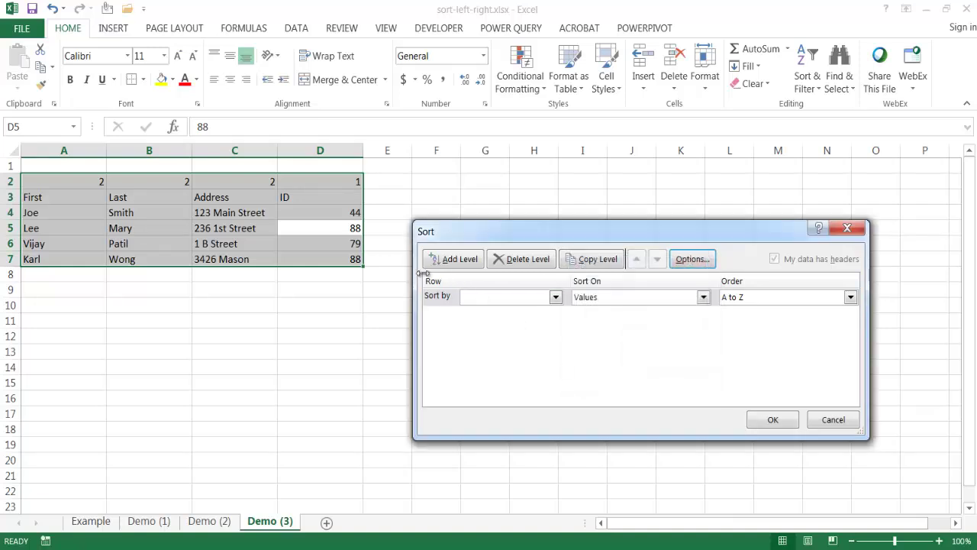
left_click(556, 297)
left_click(533, 311)
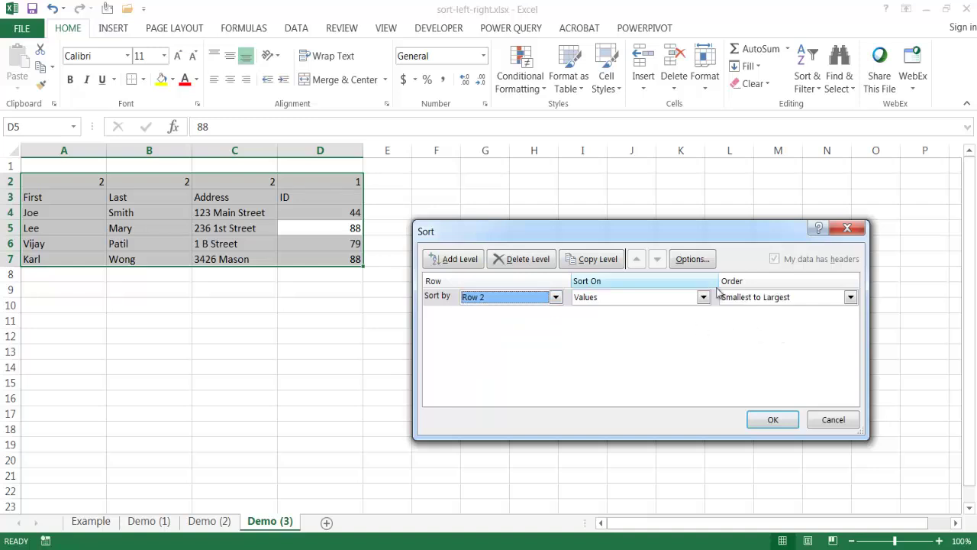
left_click(773, 420)
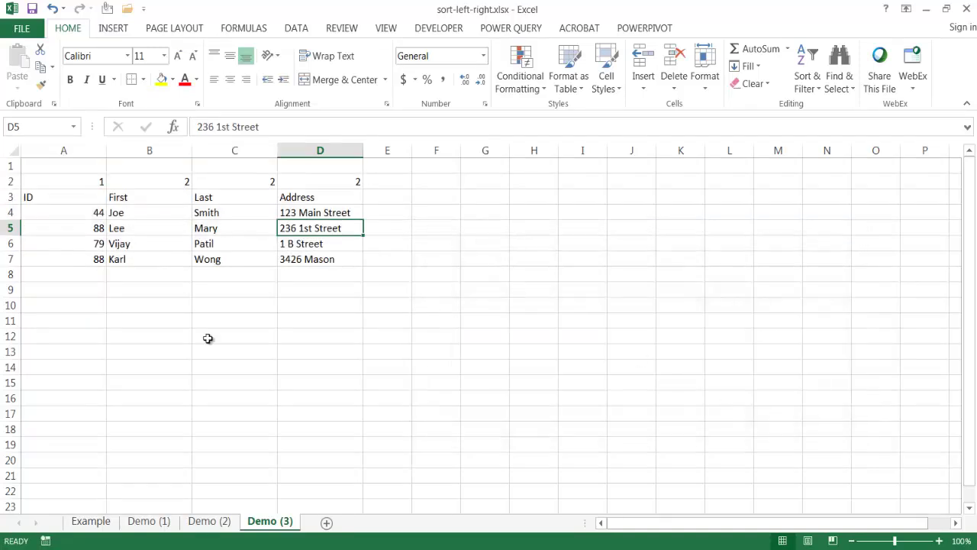